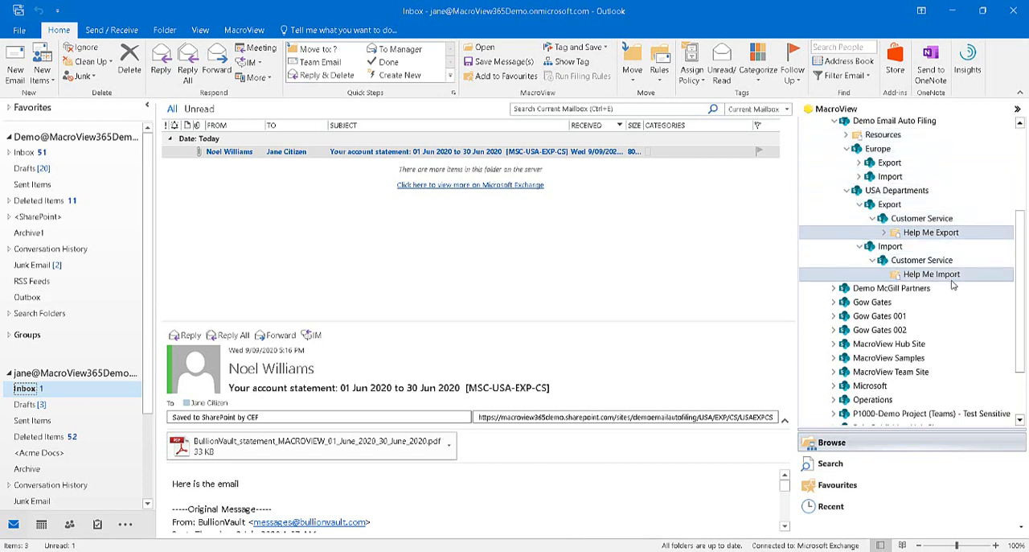
Preview the saved account statement email in the Help Me Export library and return to the second mailbox's inbox
click(946, 232)
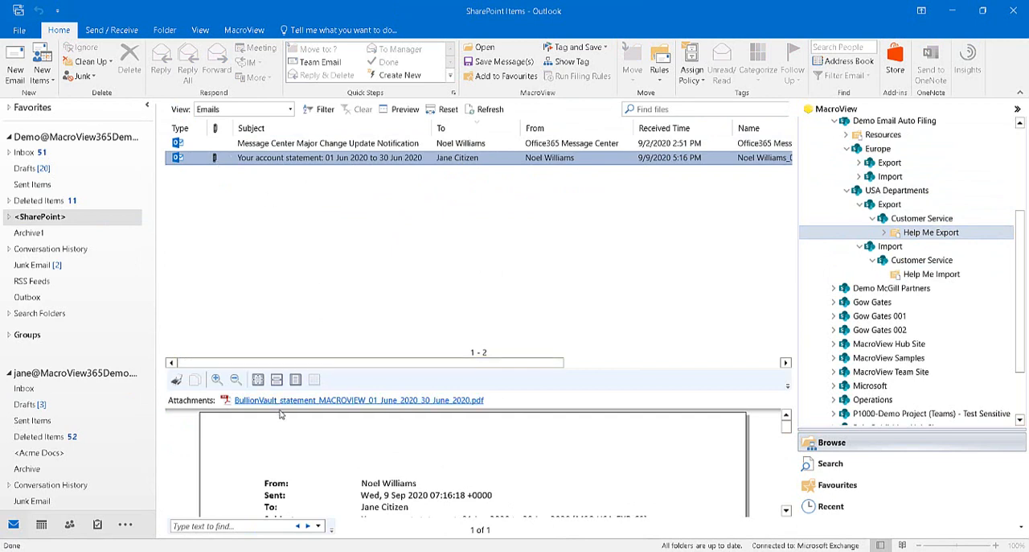
scroll(352, 486, down, 2)
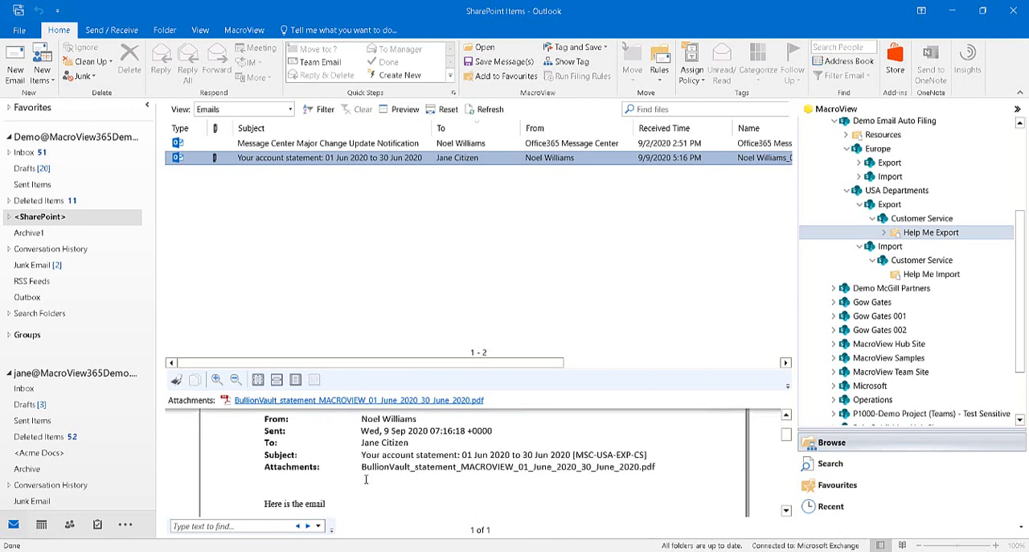
click(27, 389)
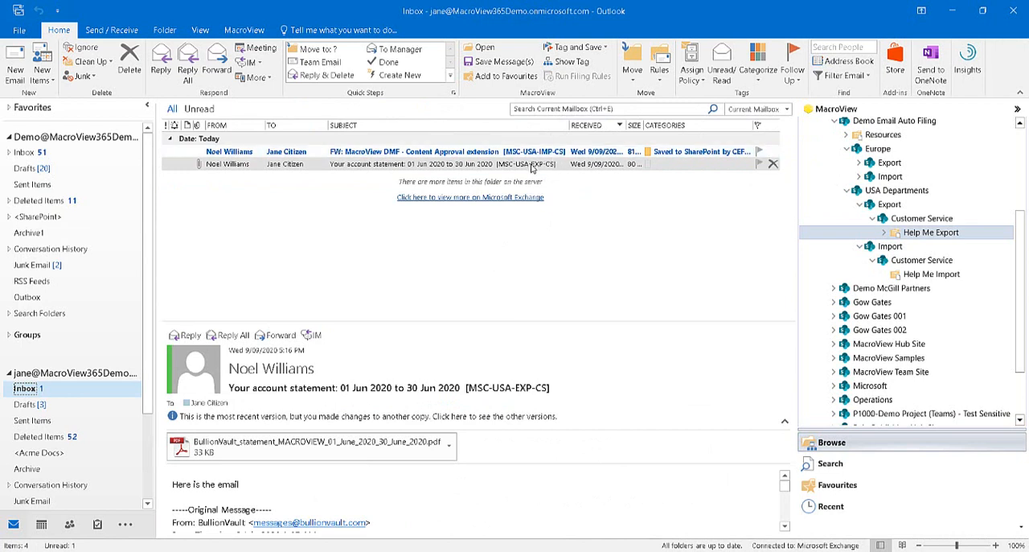
Preview the saved "MacroView DMF - Content Approval extension" email in the Help Me Import library
click(931, 275)
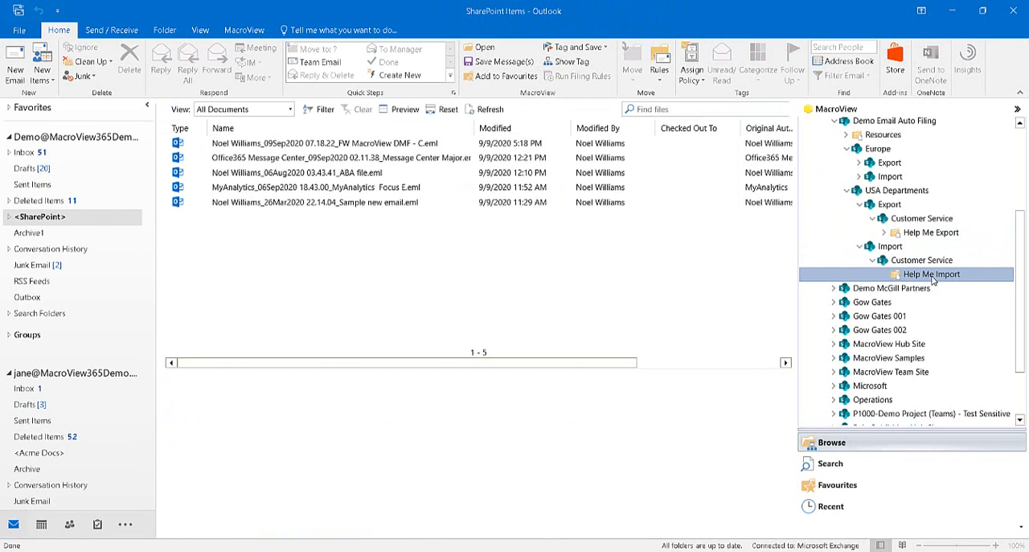
click(438, 144)
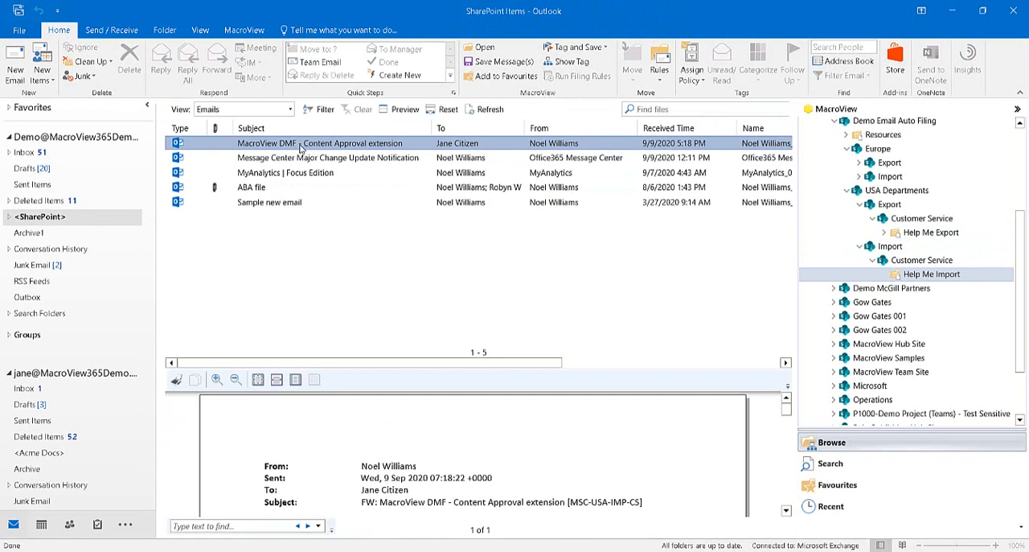
scroll(468, 446, down, 2)
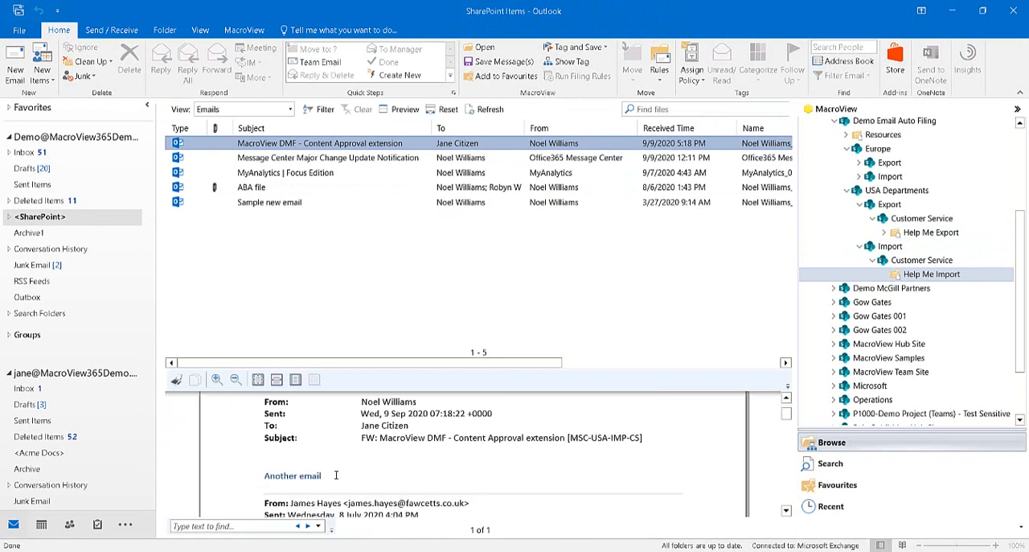
scroll(422, 472, up, 2)
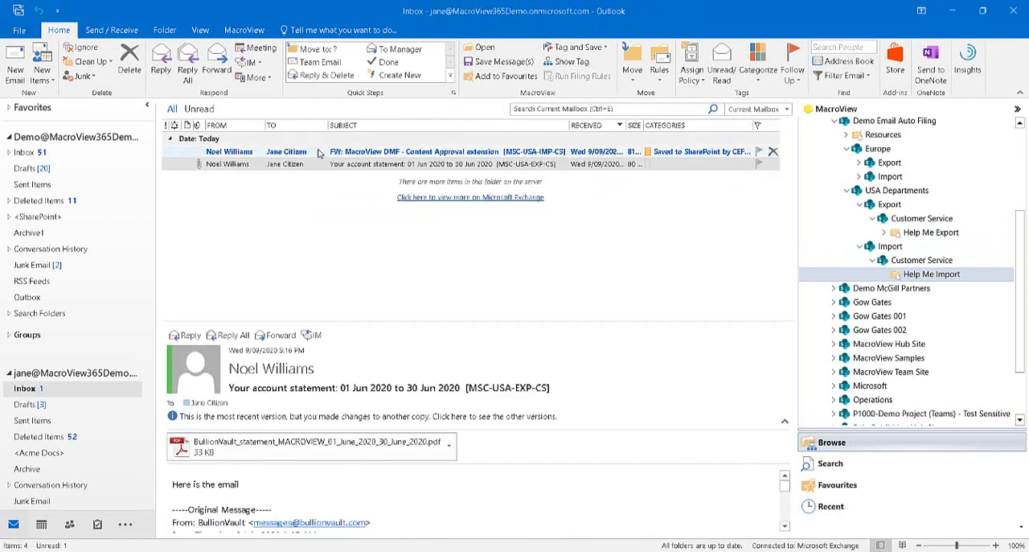
Forward the "MacroView DMF - Content Approval extension" email from the second mailbox's inbox to the original sender with the message "Forwarding", keeping the subject code
right_click(317, 151)
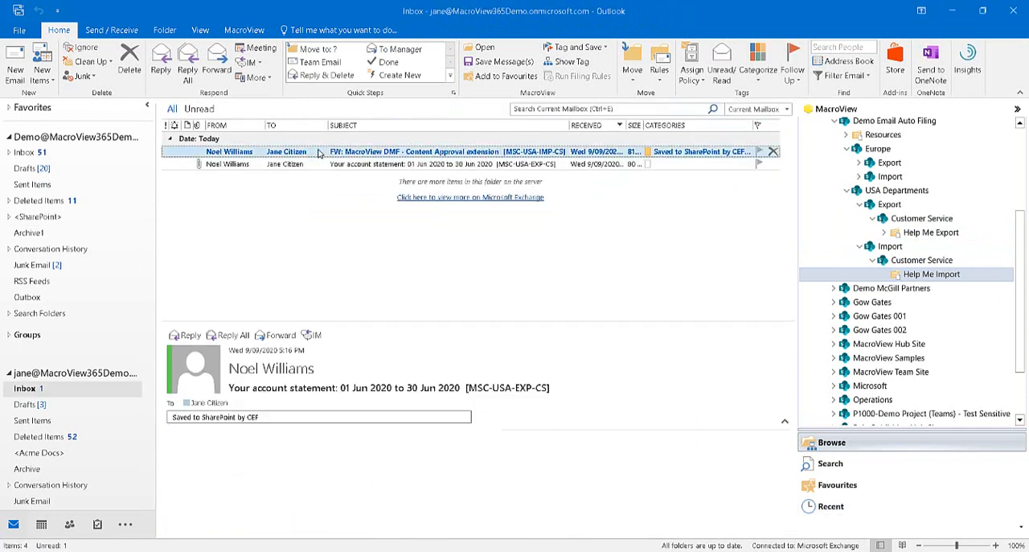
click(352, 224)
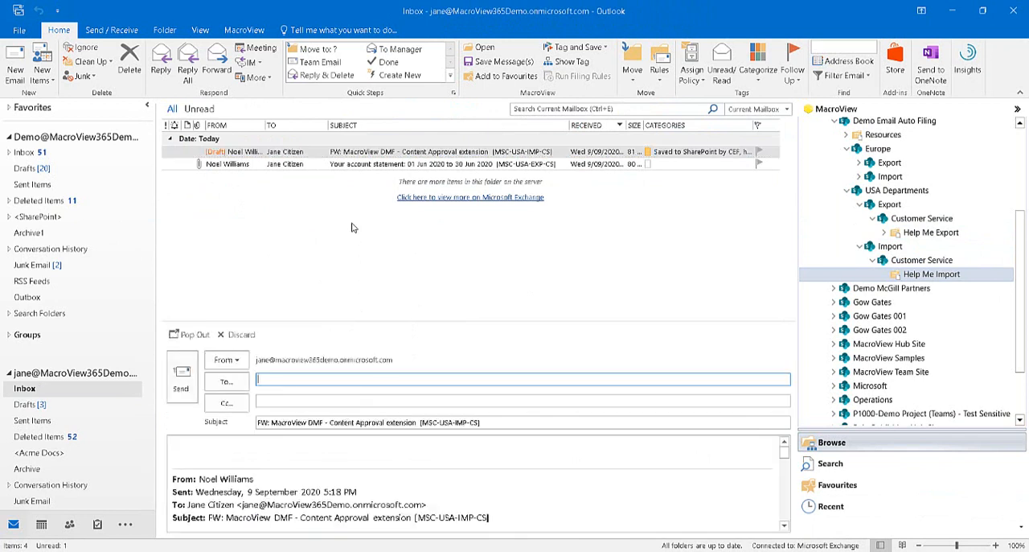
click(229, 447)
text(Forwarding)
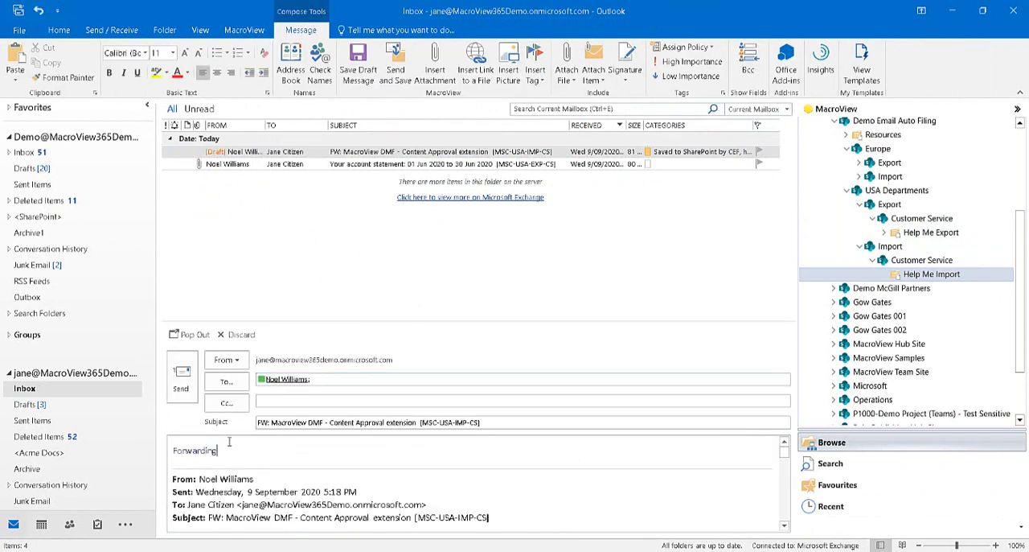
click(418, 423)
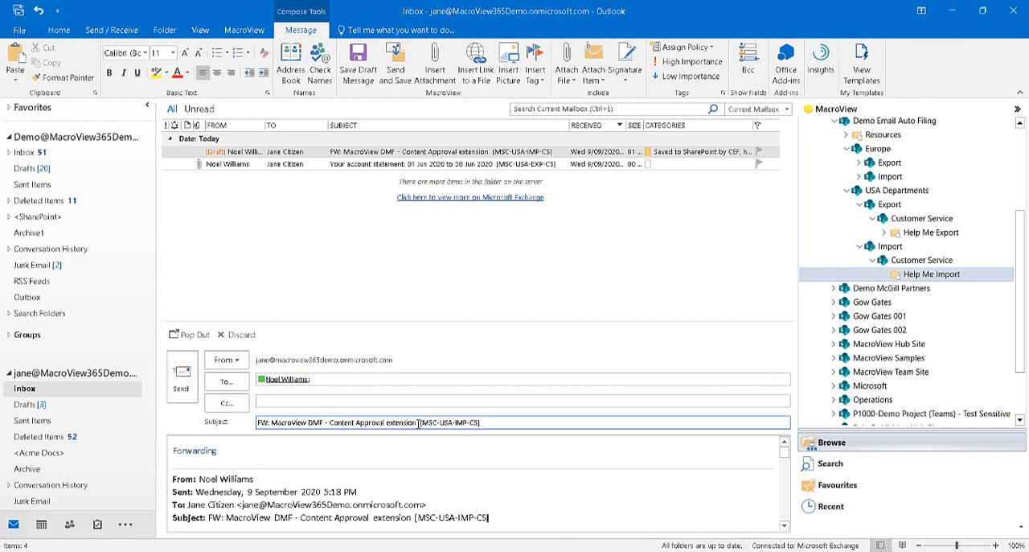
drag(418, 422, 508, 418)
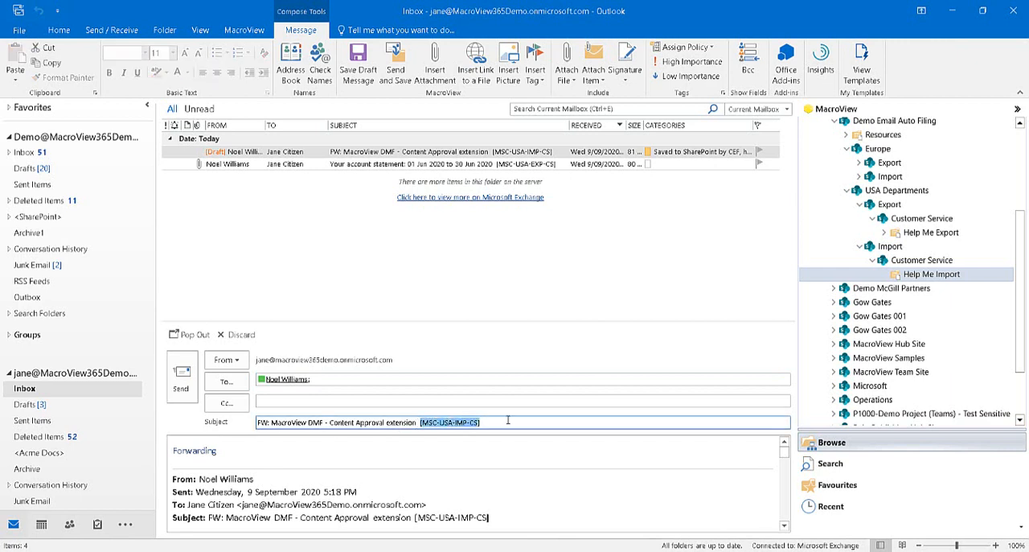
click(188, 375)
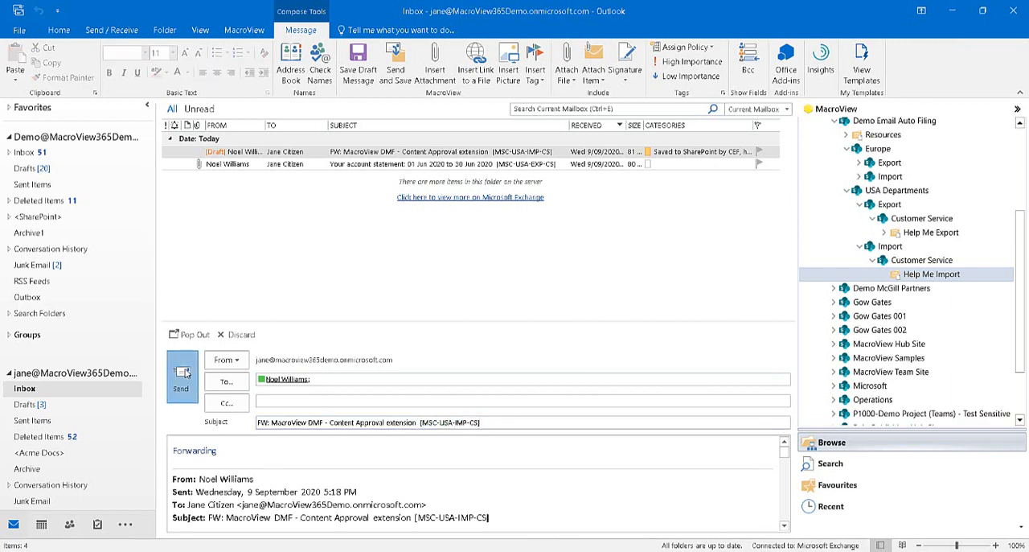
Check the Demo mailbox's inbox and examine the recipient and message text of the forwarded email saved in Help Me Import
click(24, 154)
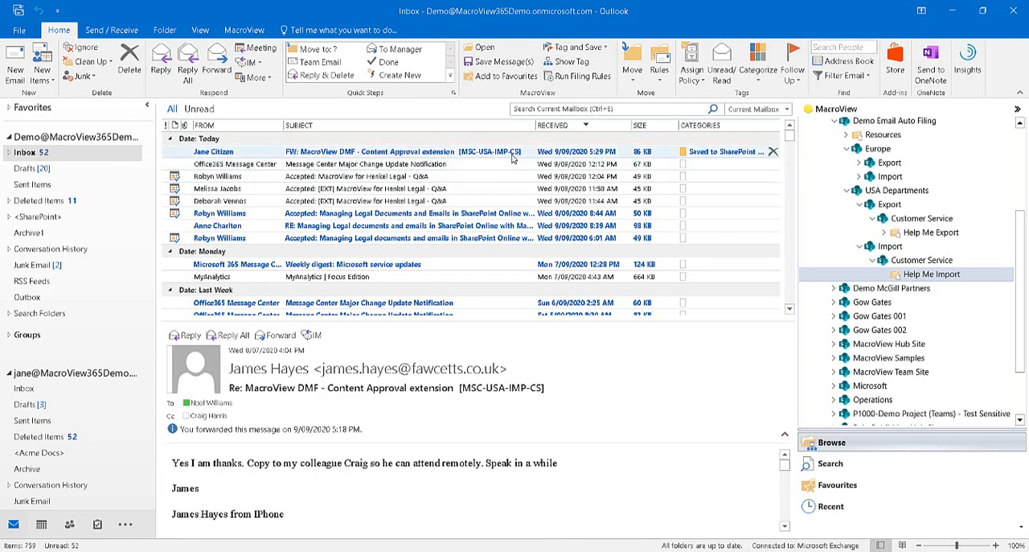
click(937, 279)
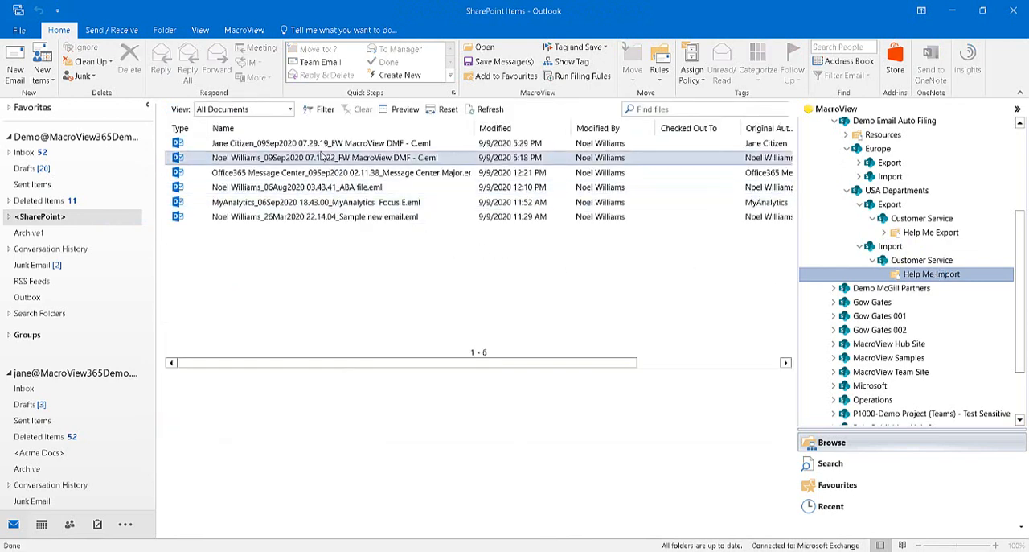
click(327, 144)
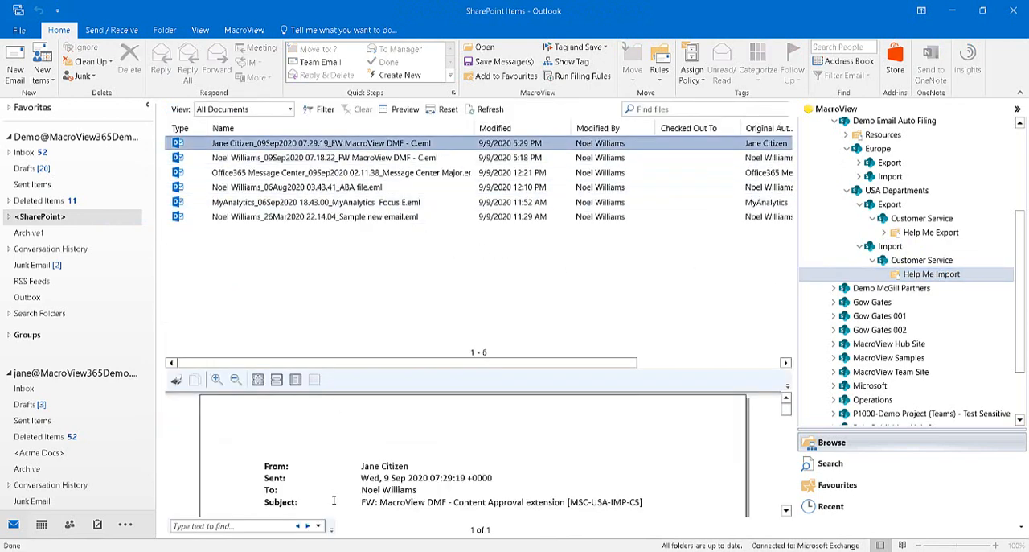
drag(362, 489, 414, 490)
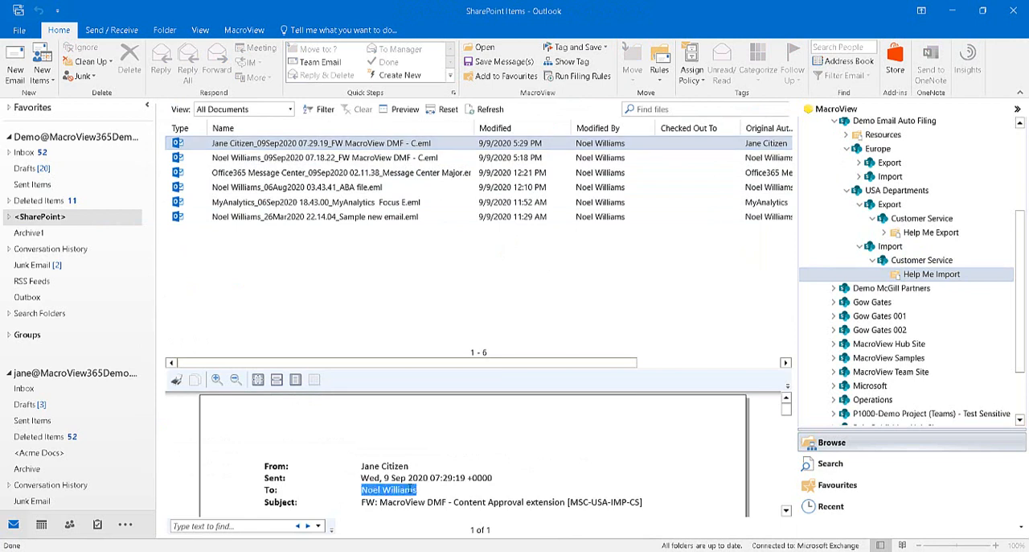
scroll(487, 498, down, 2)
drag(266, 476, 340, 476)
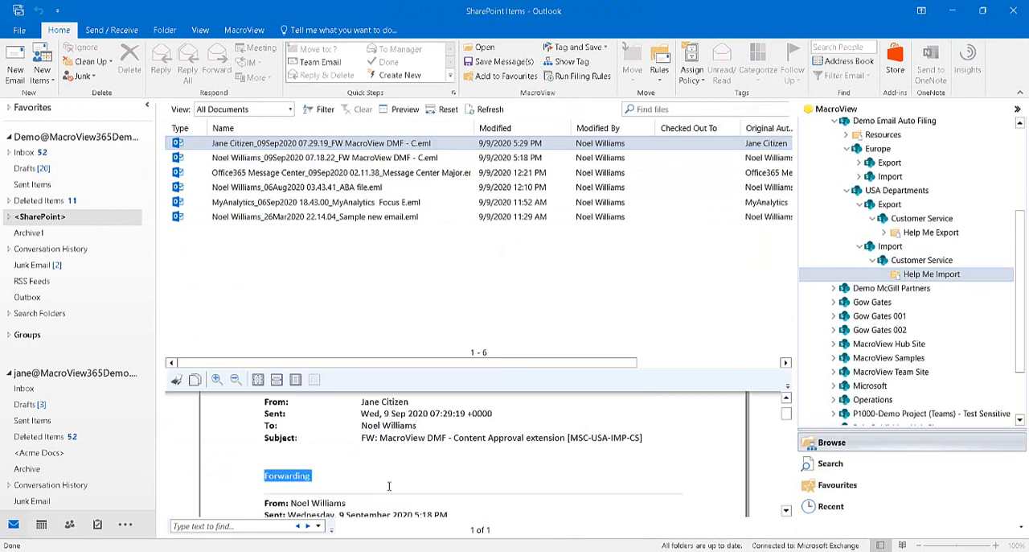
Switch the Help Me Import library to the Emails view and preview the newest "MacroView DMF - Content Approval extension" email
click(233, 109)
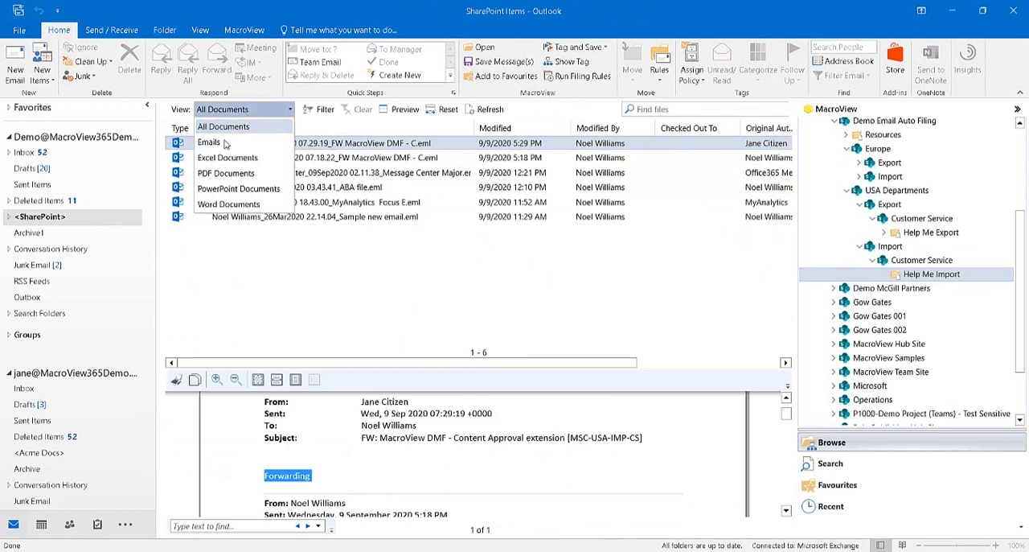
click(226, 142)
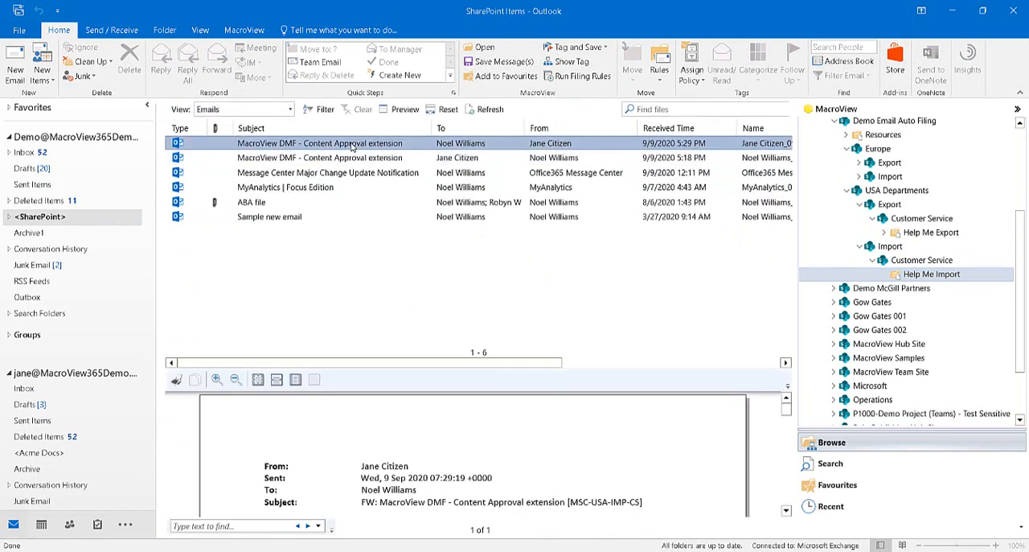
scroll(496, 458, down, 1)
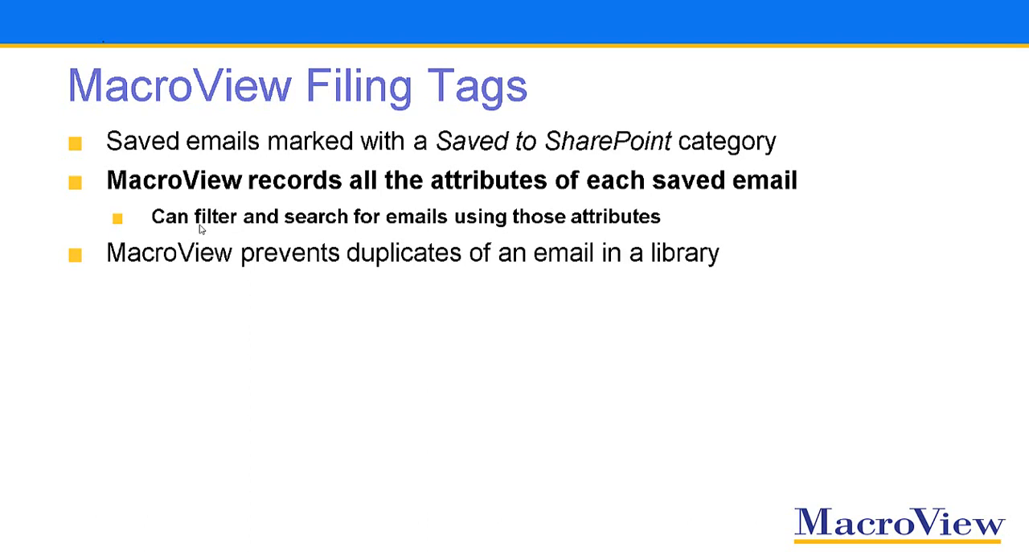
key(Right)
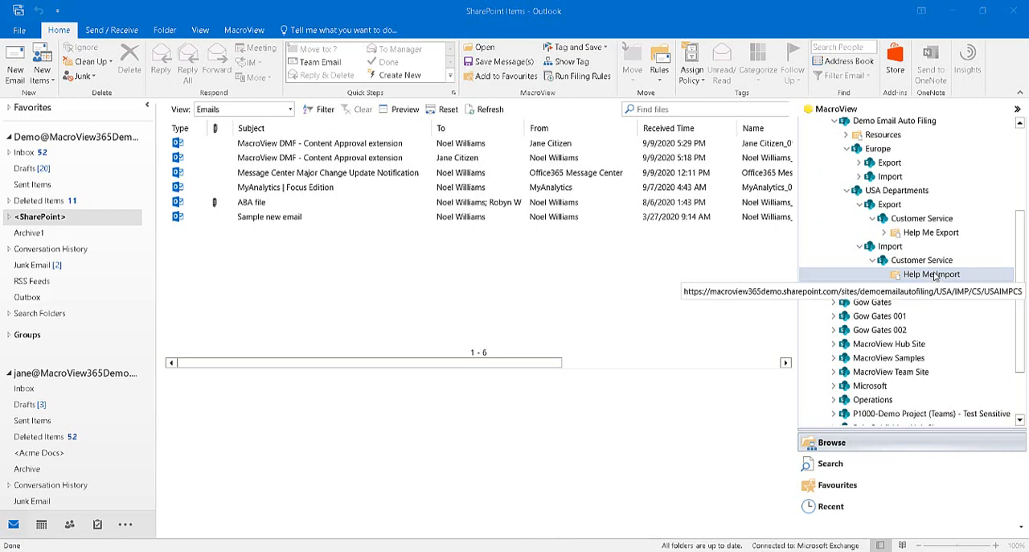
Search the files in the Help Me Import library for "collaboration"
click(678, 109)
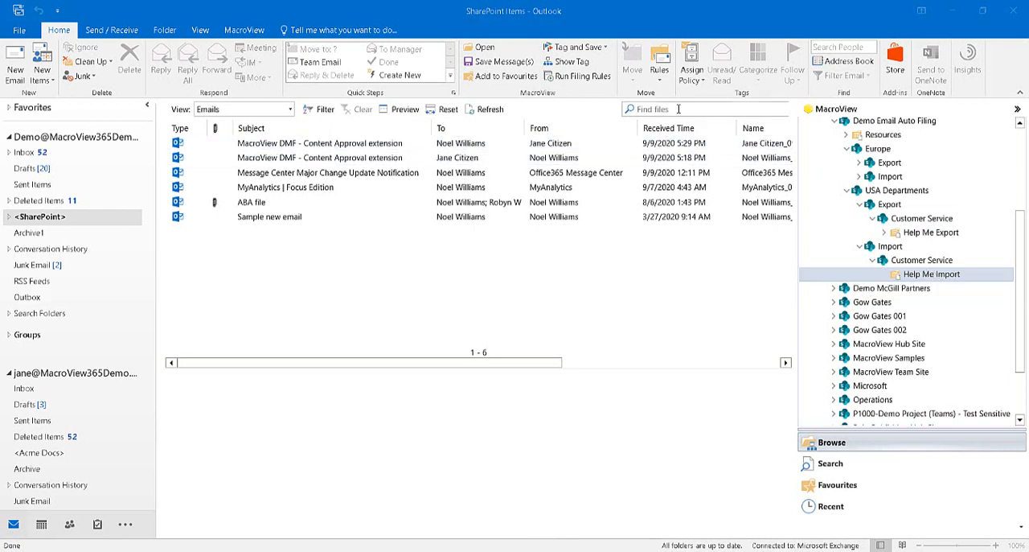
text(collaboration)
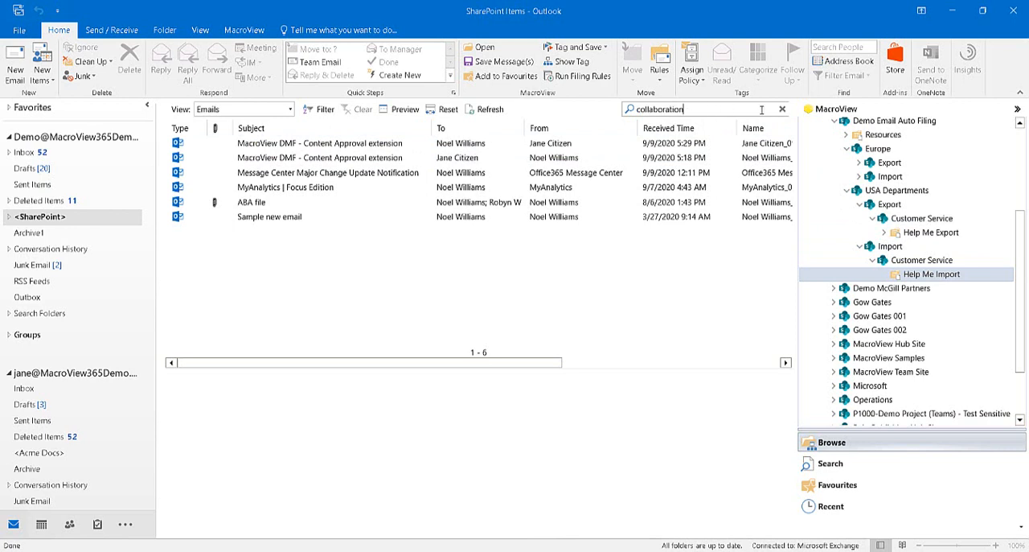
click(782, 109)
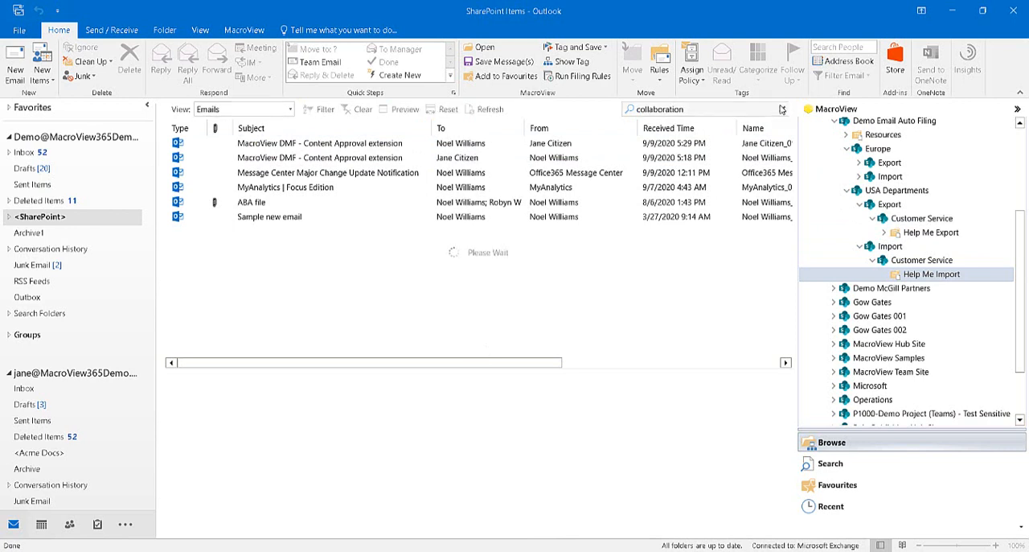
Preview the "MyAnalytics | Focus Edition" email and highlight the searched word in its body
click(290, 171)
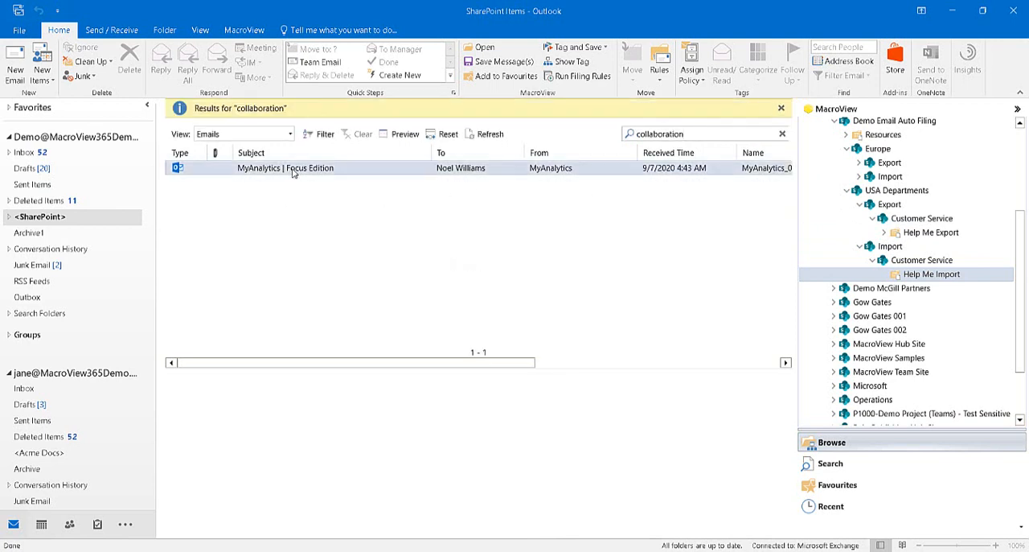
scroll(514, 500, down, 5)
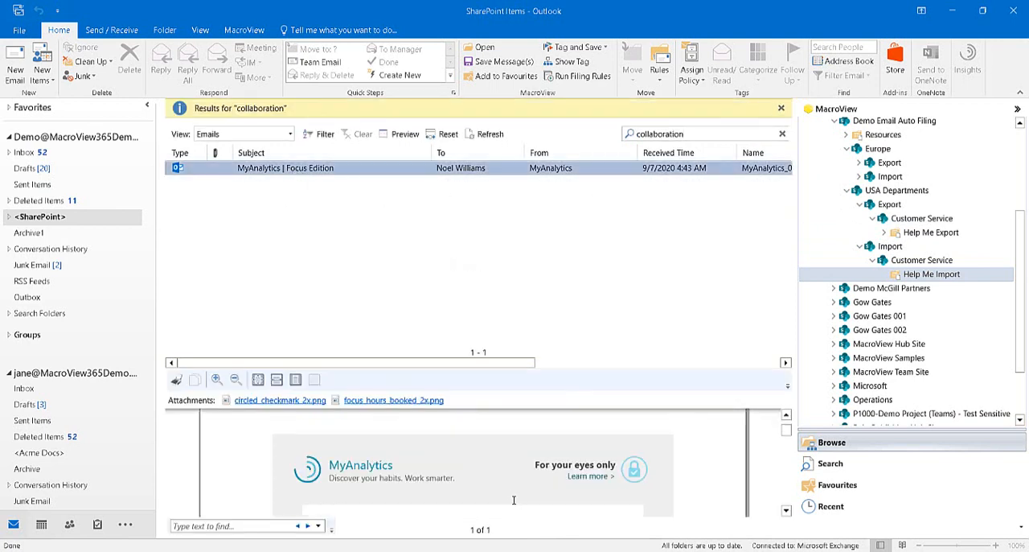
scroll(514, 500, down, 2)
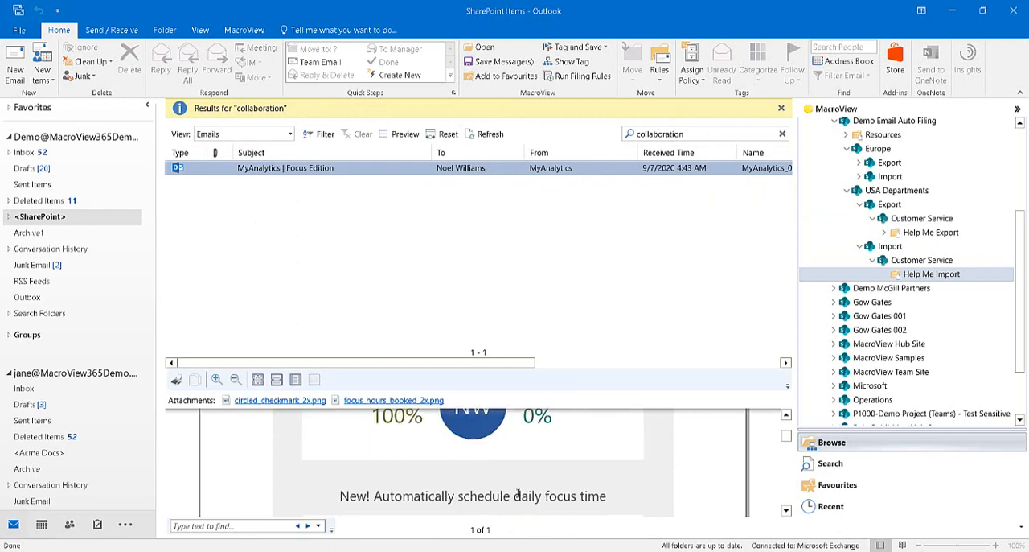
scroll(541, 464, up, 3)
drag(534, 486, 584, 485)
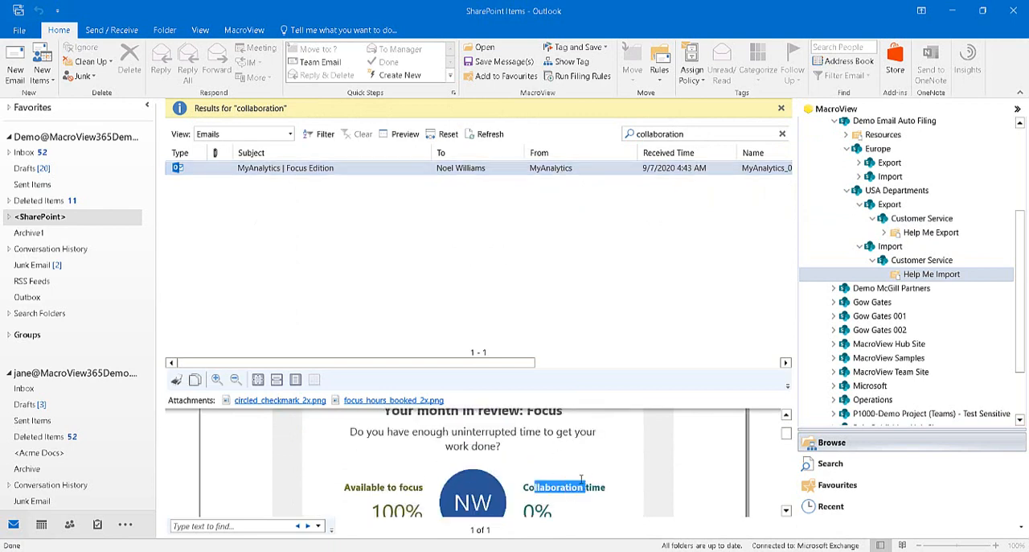
Clear the "collaboration" search and filter the From column to the sender of the newest email
click(781, 108)
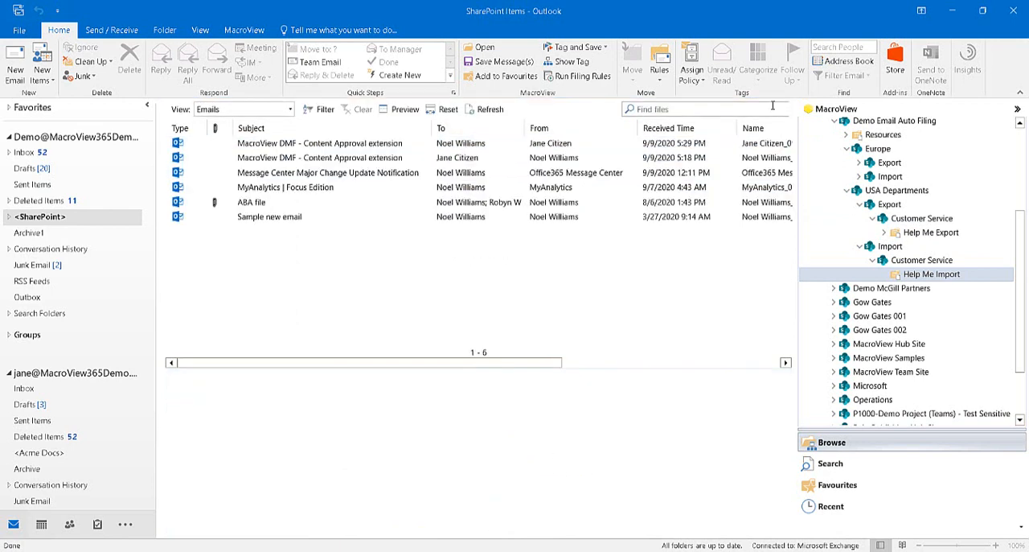
click(635, 130)
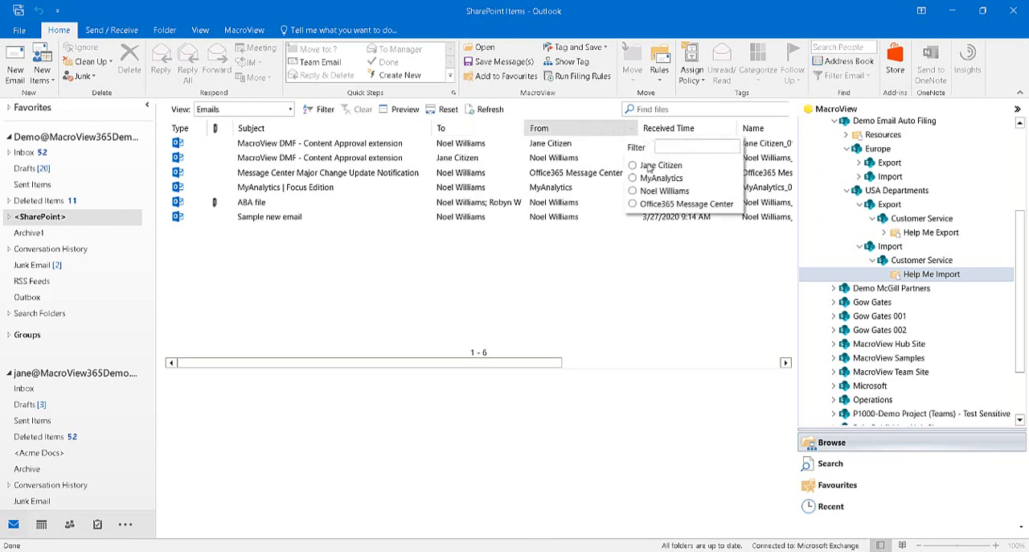
click(635, 166)
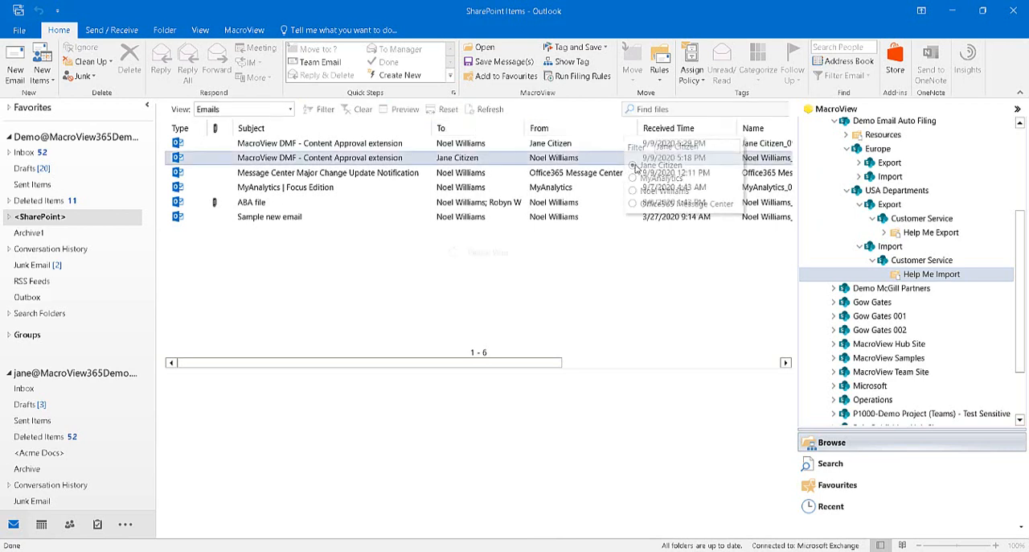
Open the Email Search form and examine its To and "All of these words" criteria
click(830, 463)
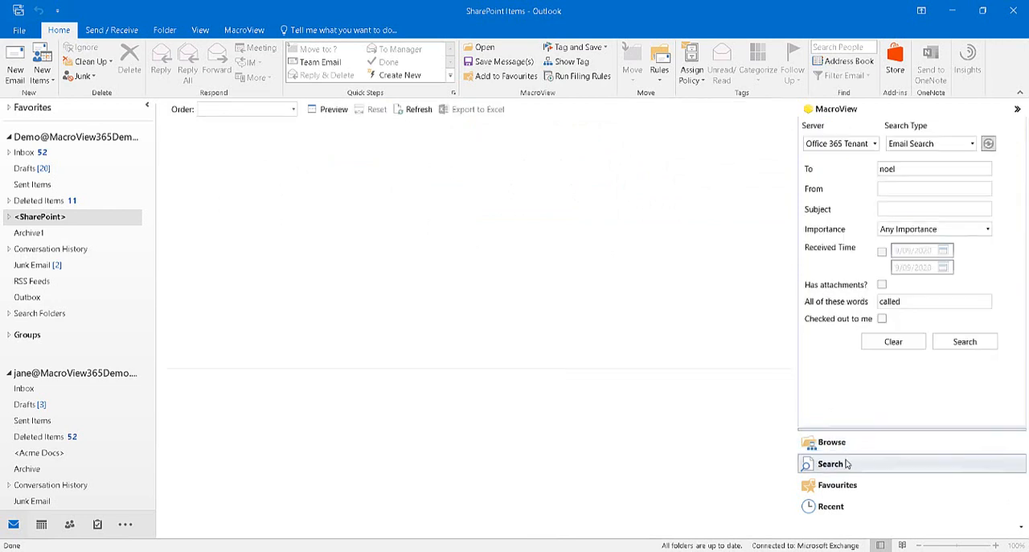
double_click(890, 169)
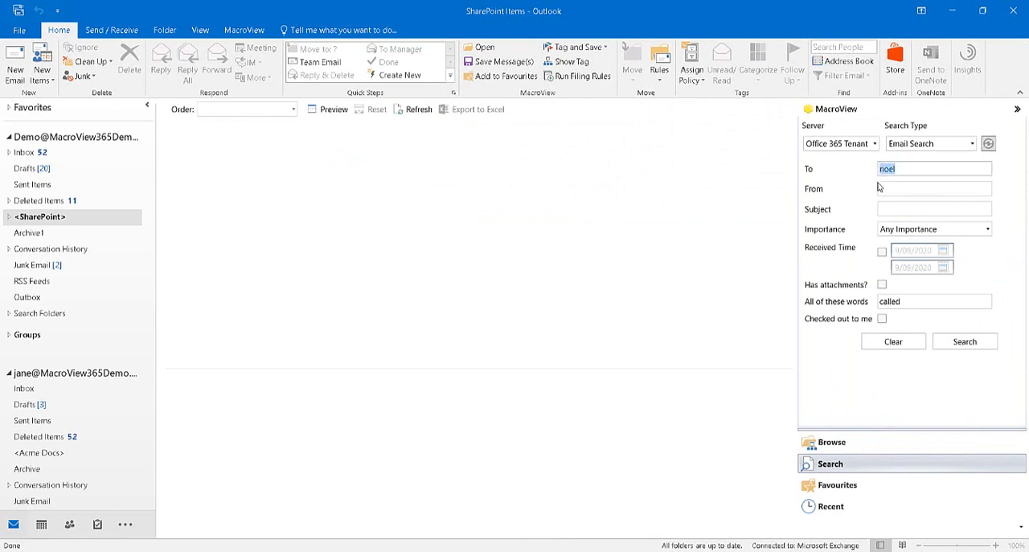
double_click(920, 302)
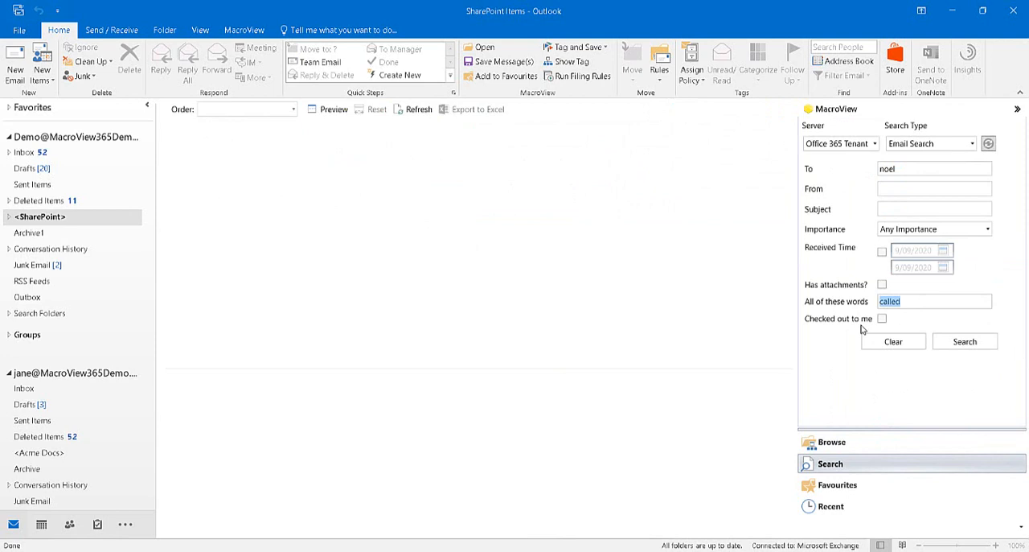